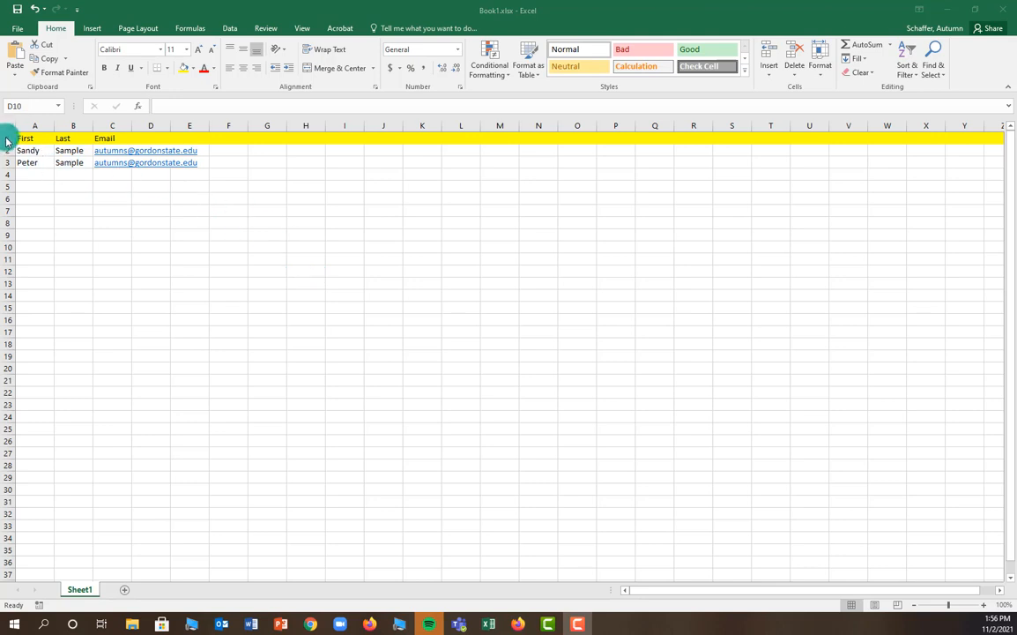
Step: Examine the header row with the First, Last and Email columns in the recipient workbook
click(6, 138)
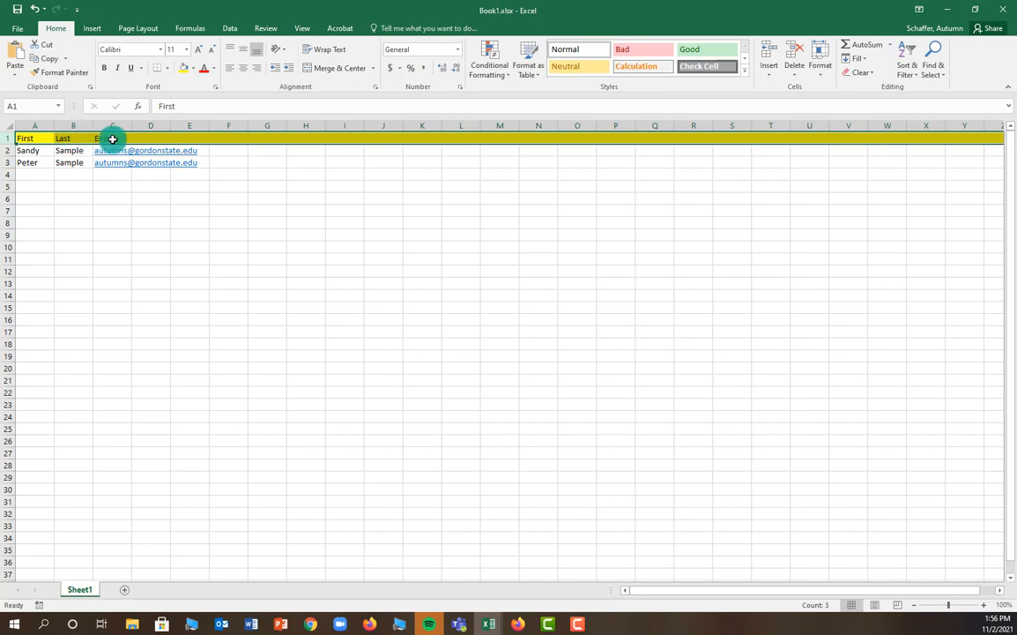
click(272, 208)
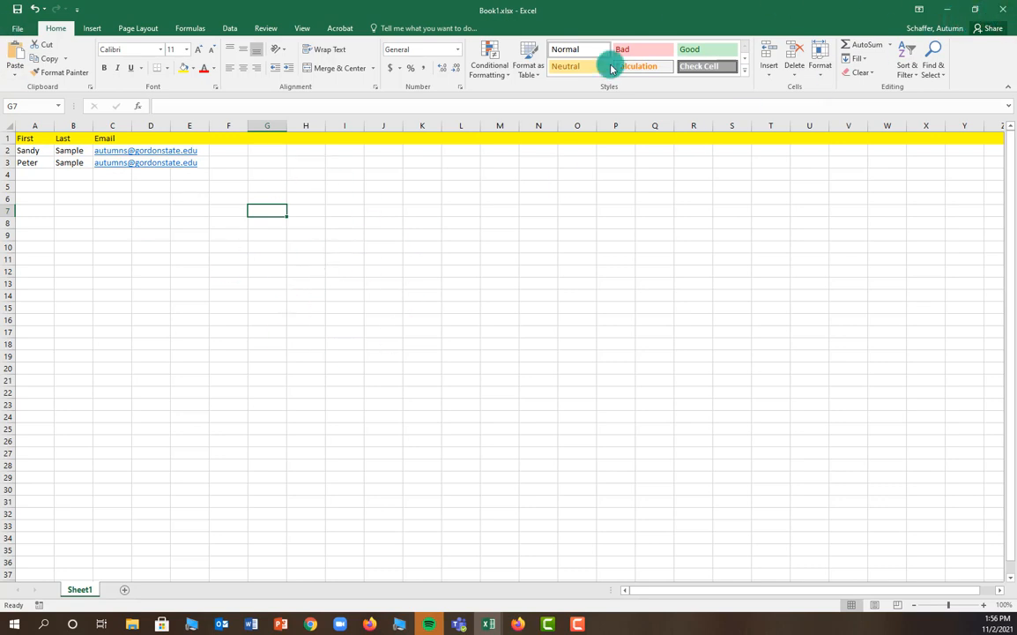
Step: Switch to MachForm in Firefox and open the entries of the "Interested in Gordon State Online Courses?" form
click(946, 13)
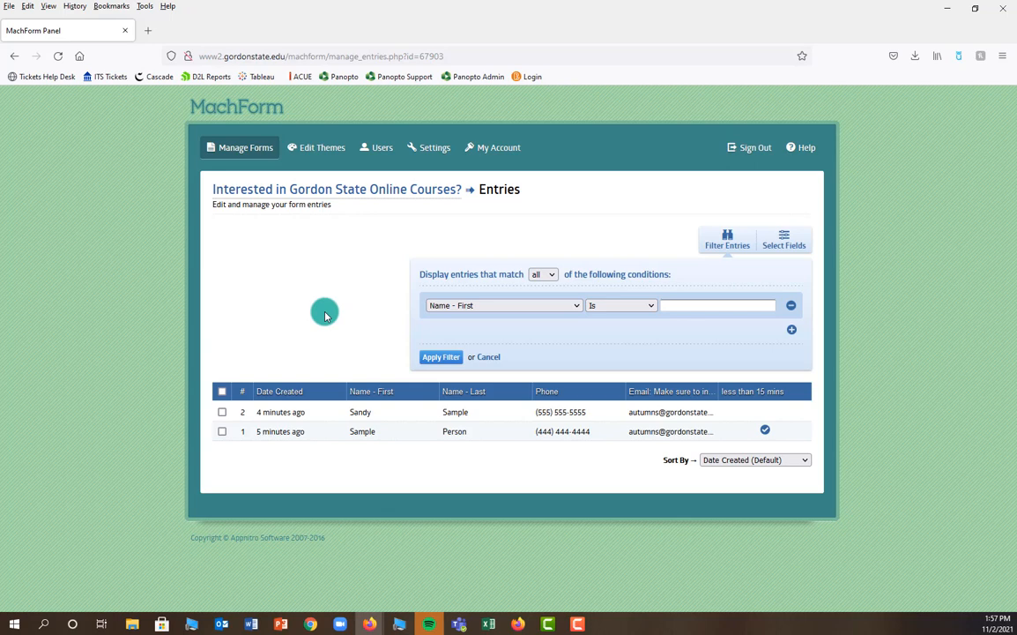
click(235, 153)
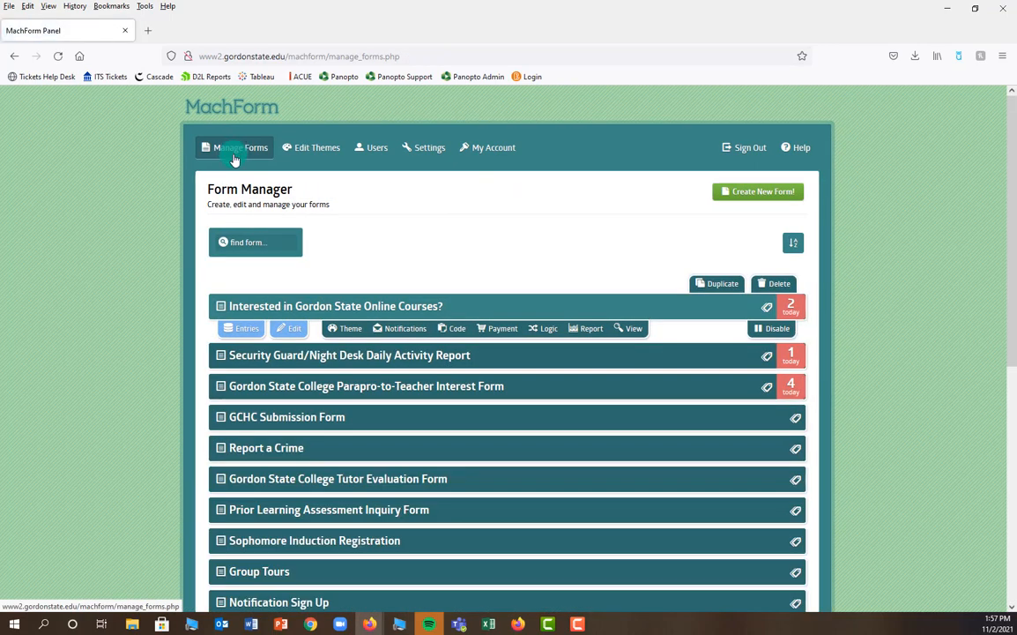
click(235, 335)
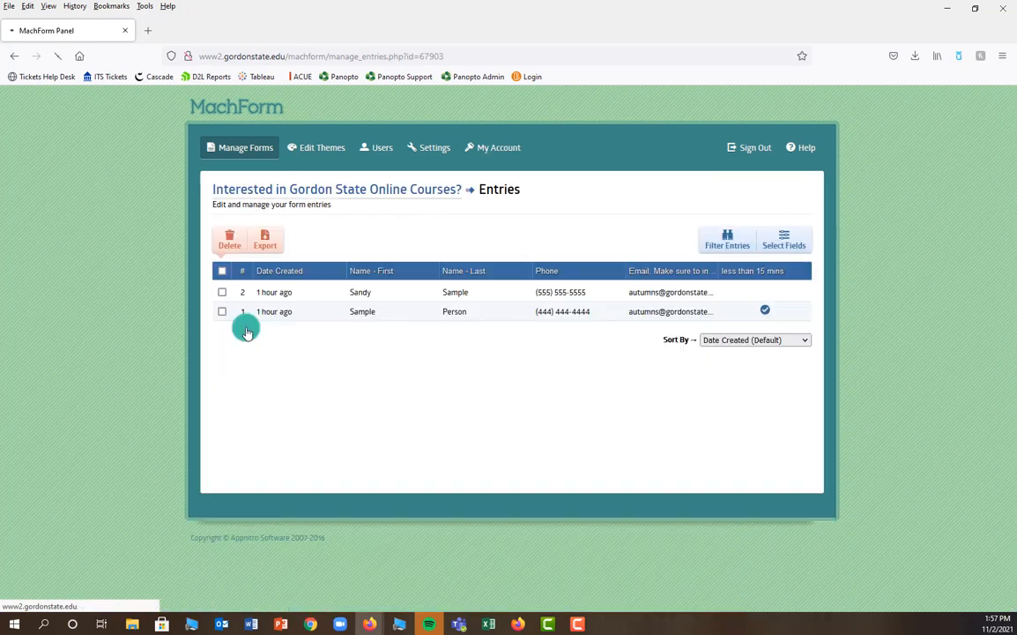
Step: Filter the form entries to those with Nov 25 @ 6 pm checked, and clear the filter again
click(735, 239)
click(486, 306)
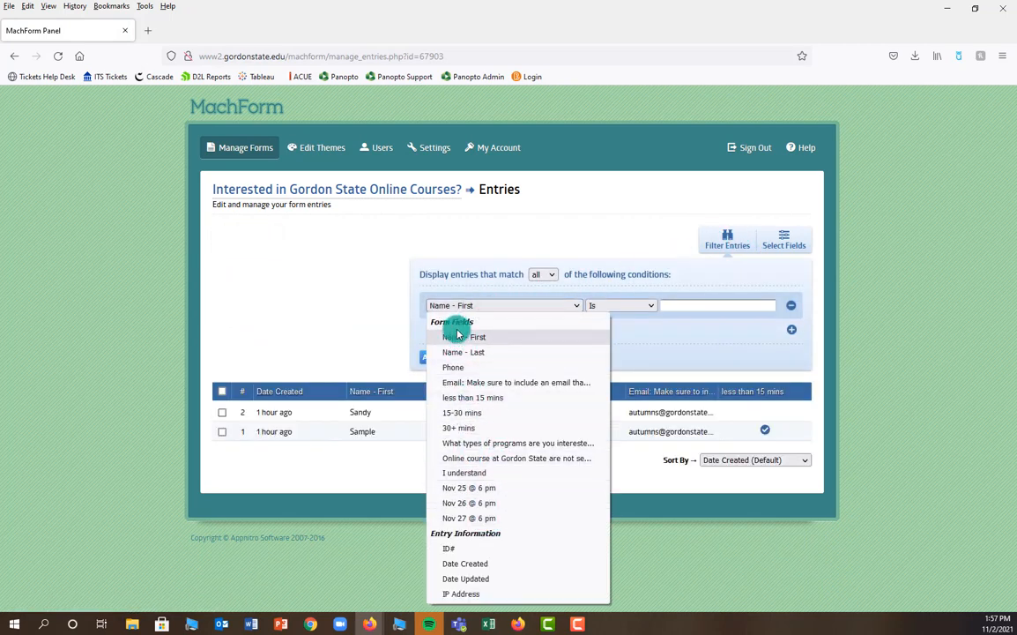
click(467, 489)
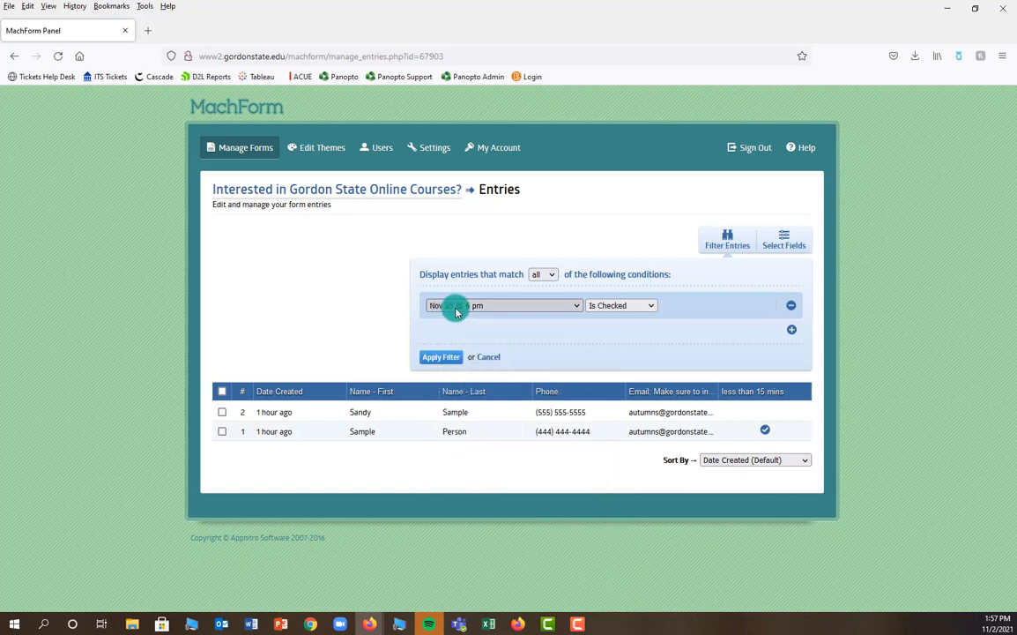
click(440, 356)
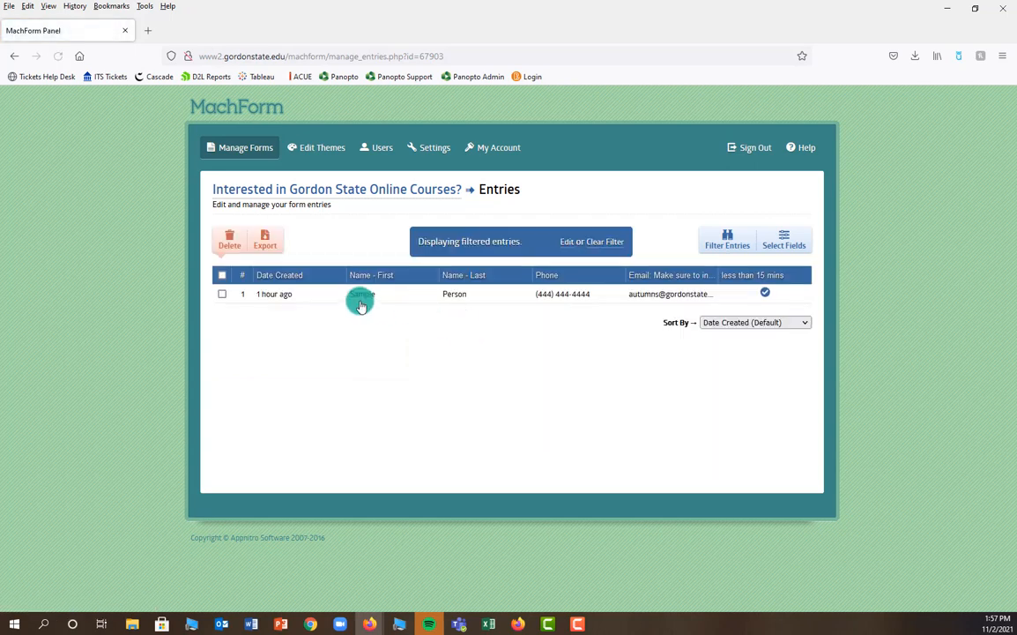
click(571, 250)
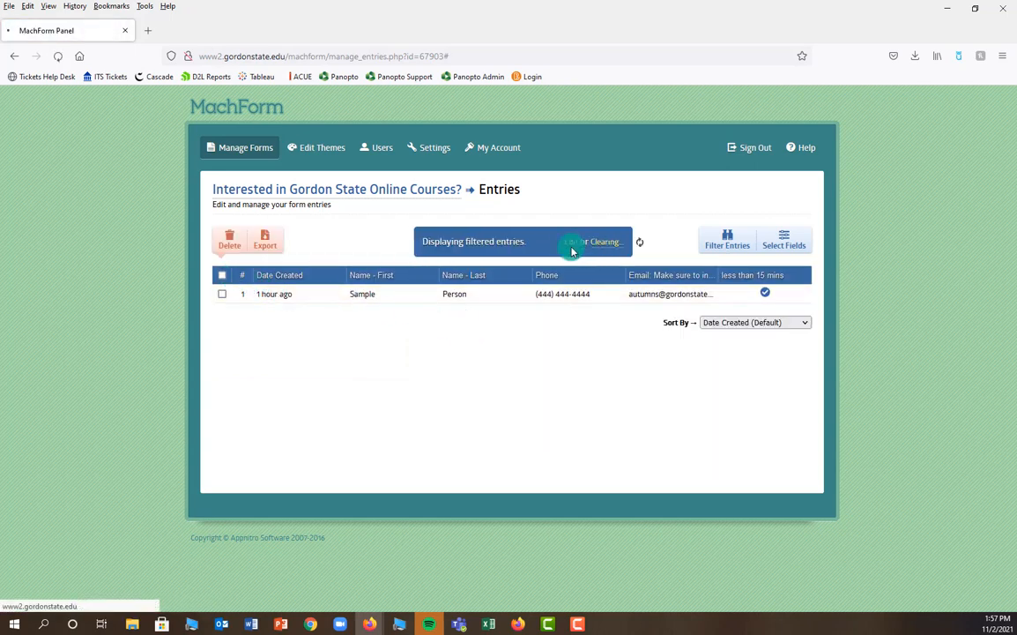
Step: Select all entries on the page and export them with all fields as an Excel file (.xls)
click(221, 271)
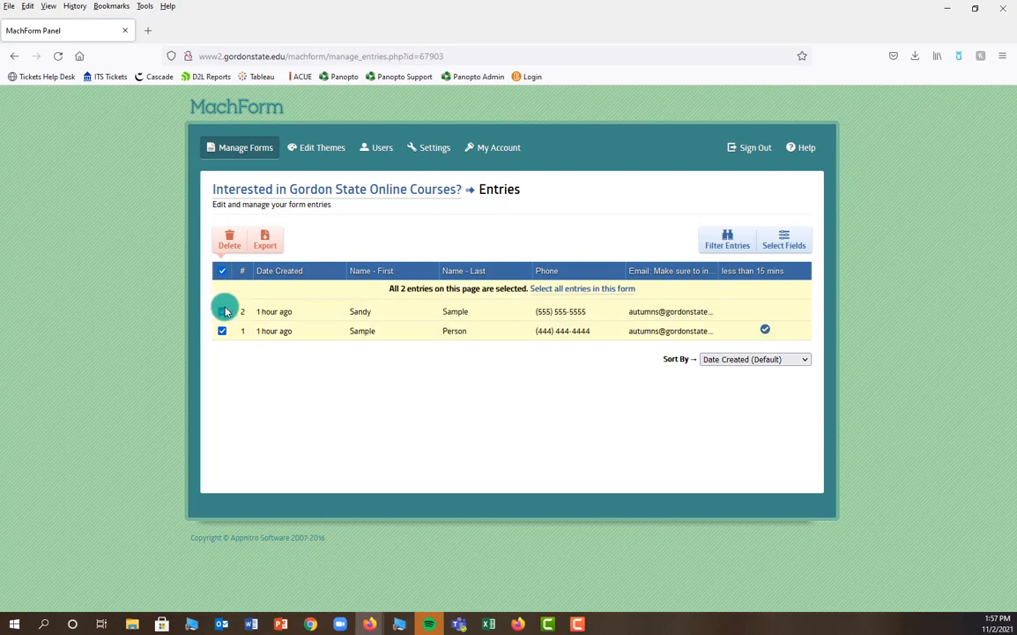
click(265, 239)
click(398, 366)
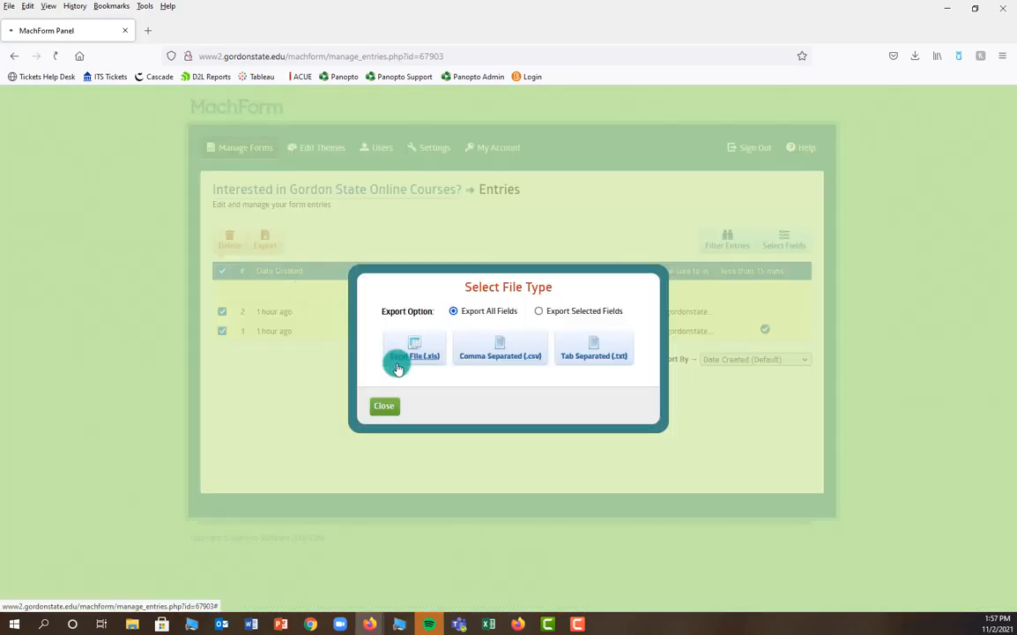
click(607, 374)
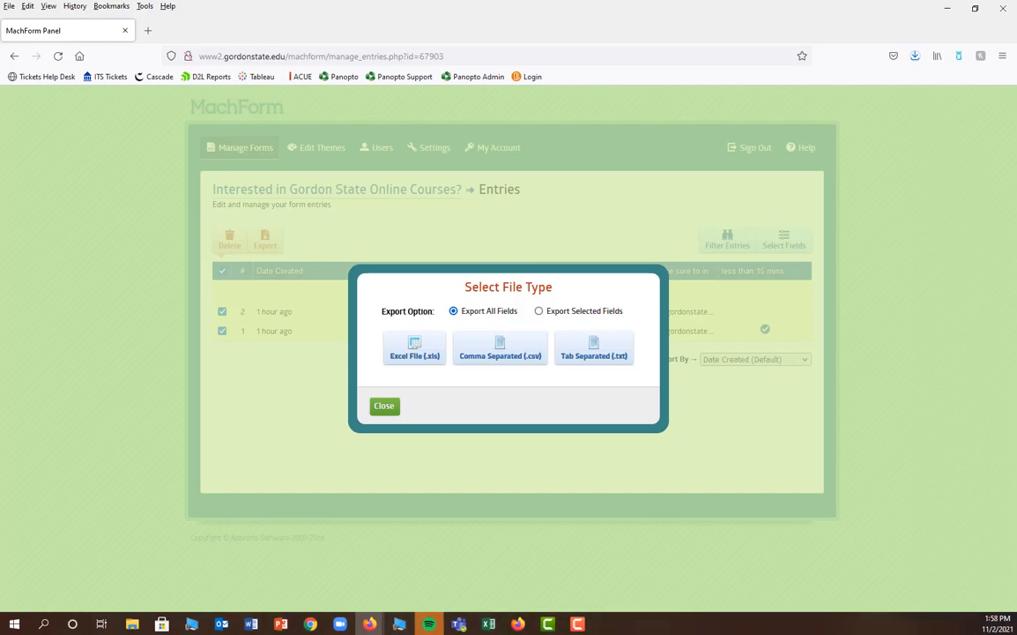
Step: Look over the exported entries workbook in Excel and switch to "Interest session reminder email.docx" in Word
key(alt+Tab)
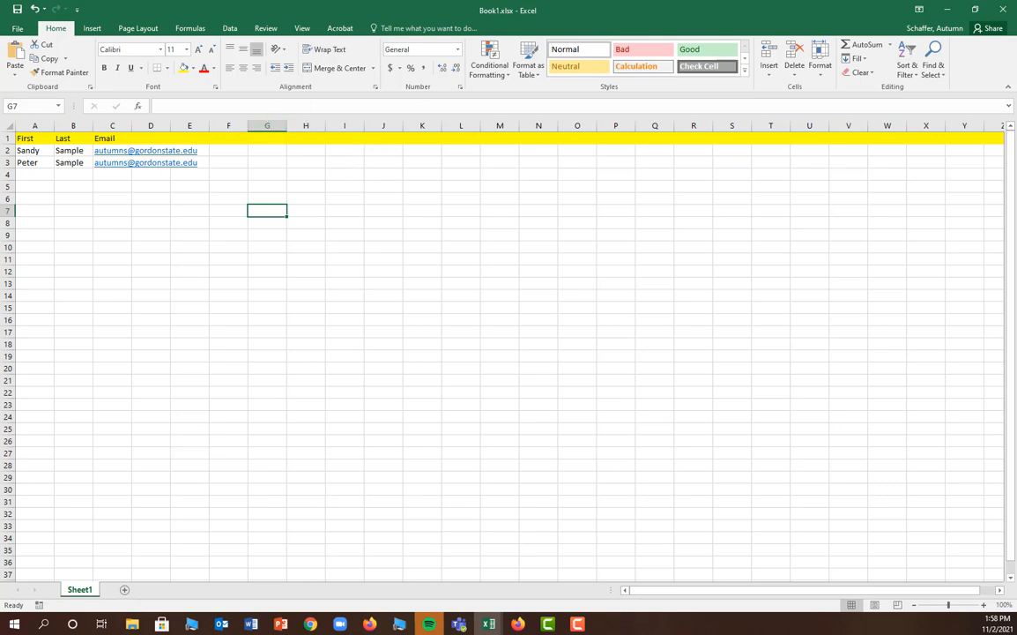
key(alt+Tab)
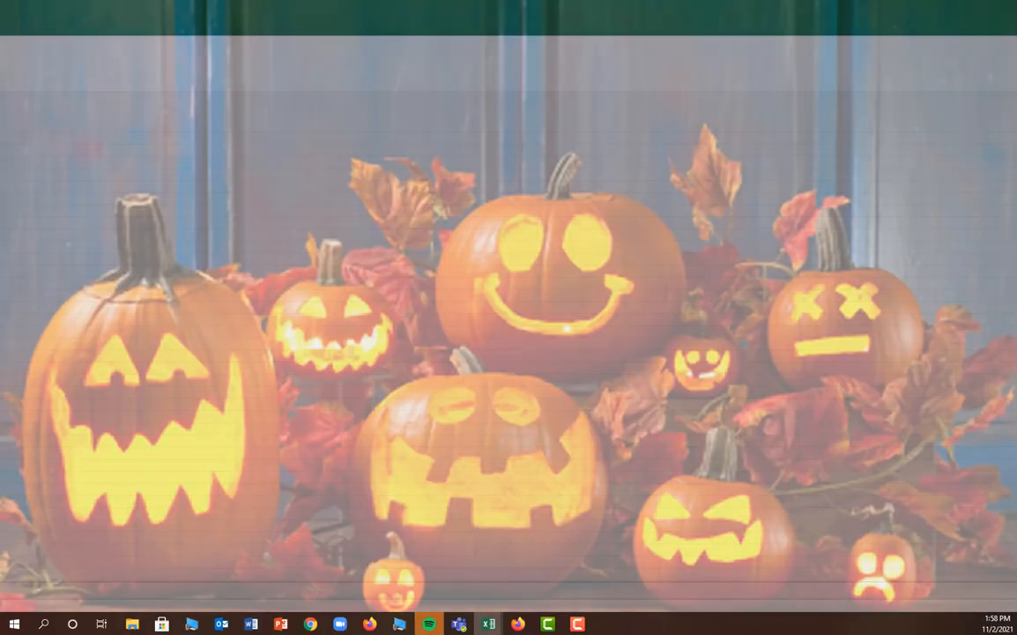
key(alt+Tab)
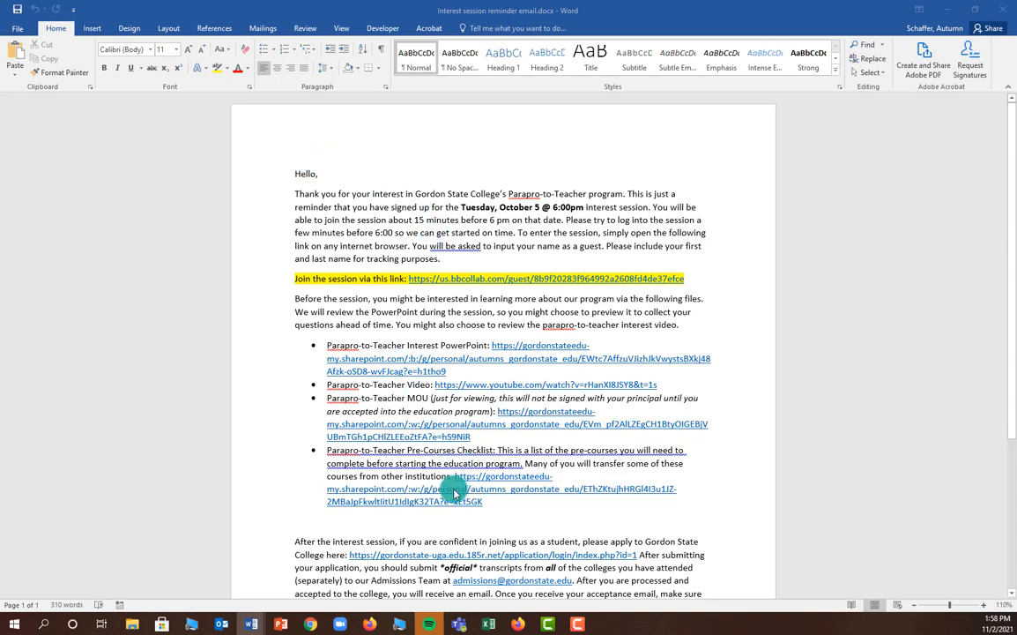
key(alt+Tab)
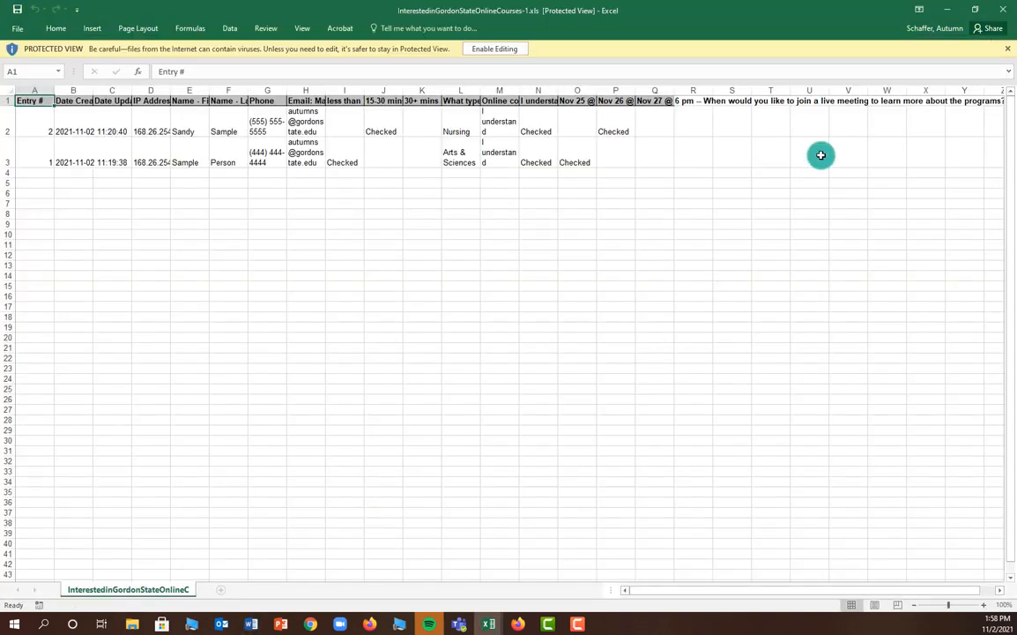
key(alt+Tab)
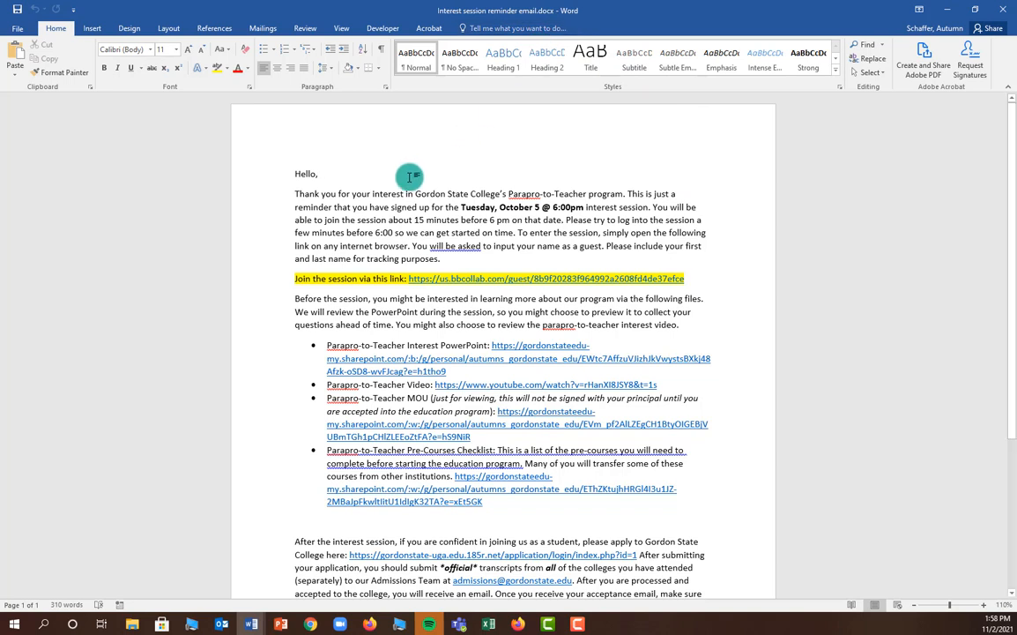
Step: Start a mail merge for the reminder letter with the Normal Word Document type
click(264, 29)
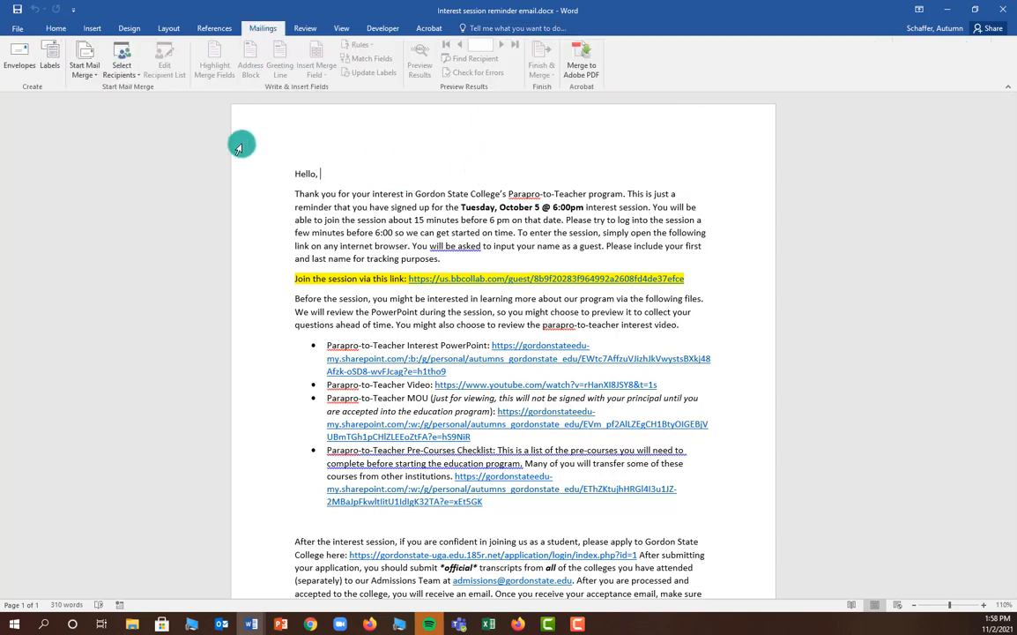
click(84, 70)
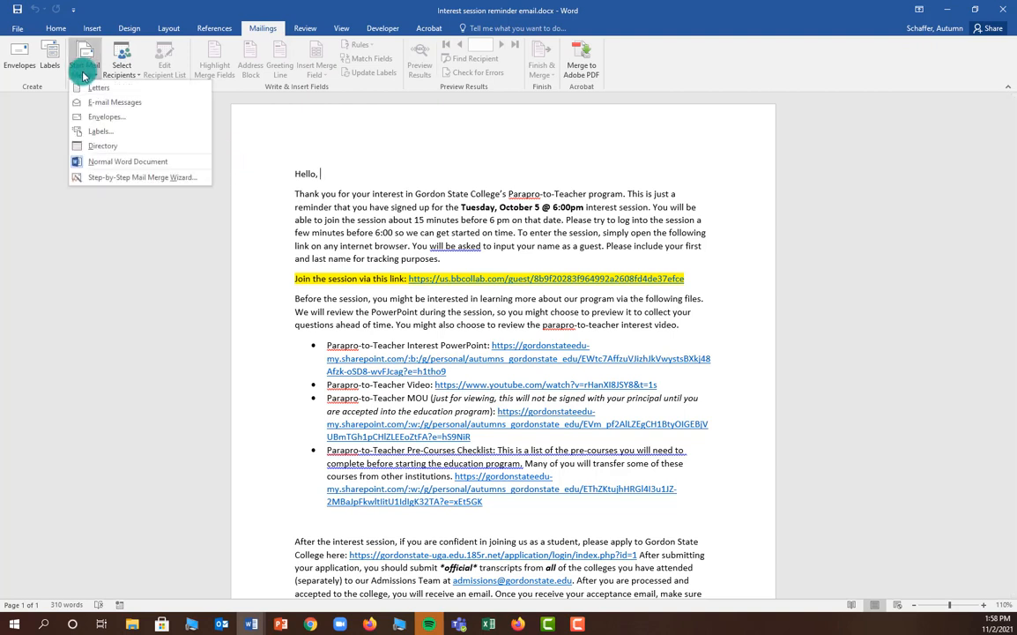
click(114, 164)
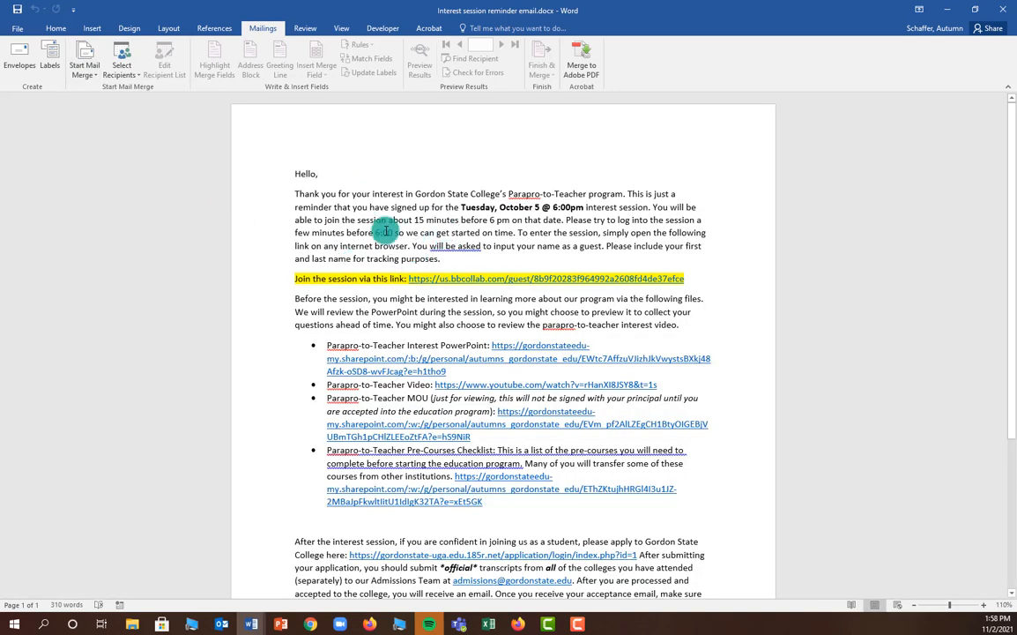
Step: Use the existing list Book1.xlsx from the Desktop as merge recipients, taking table Sheet1$ with its first row as column headers
click(119, 76)
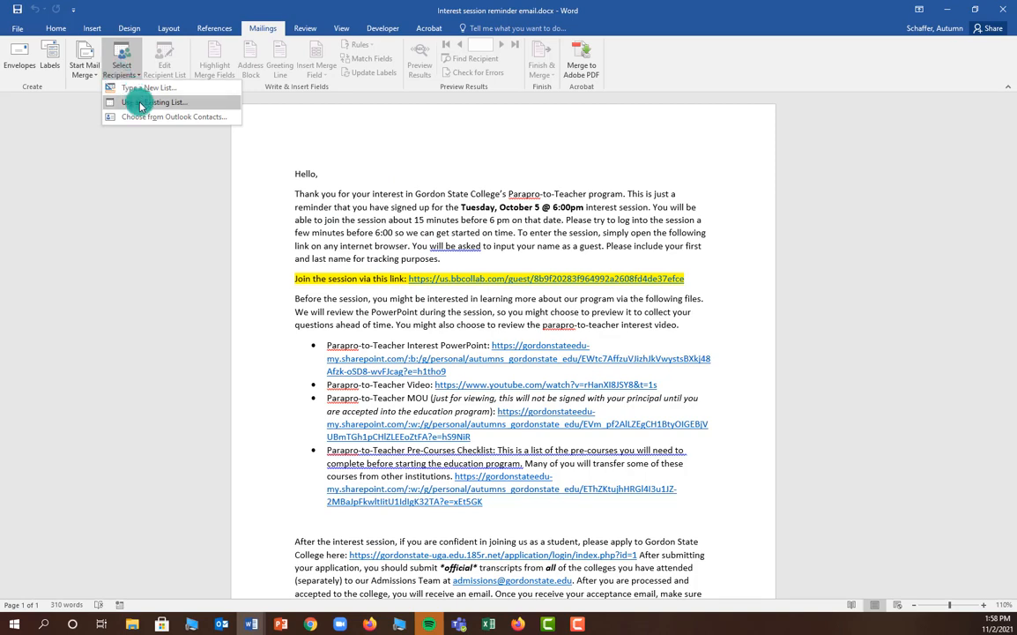
click(140, 106)
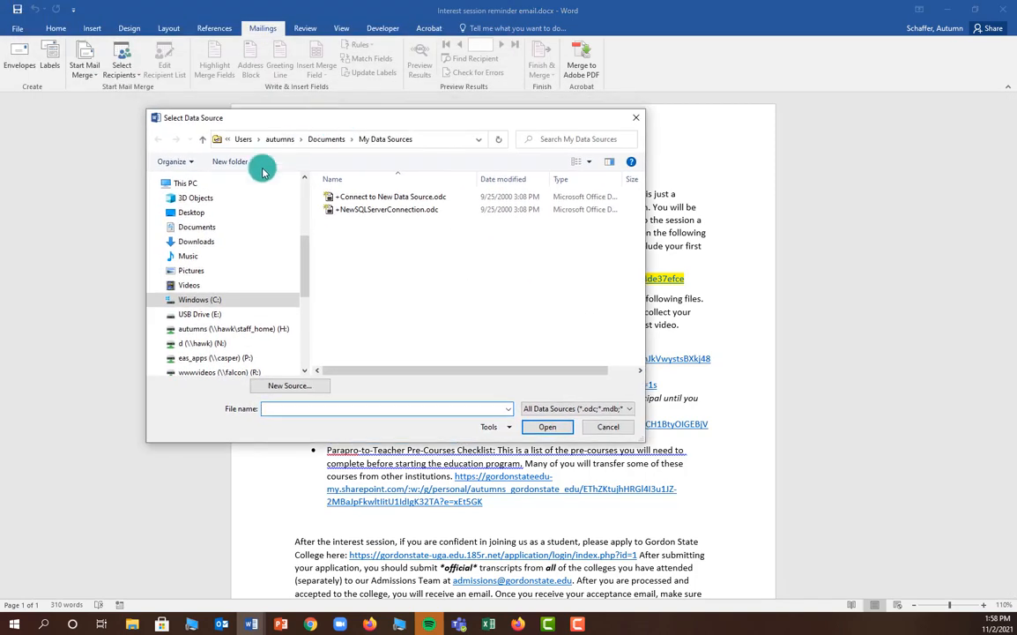
click(208, 216)
click(348, 227)
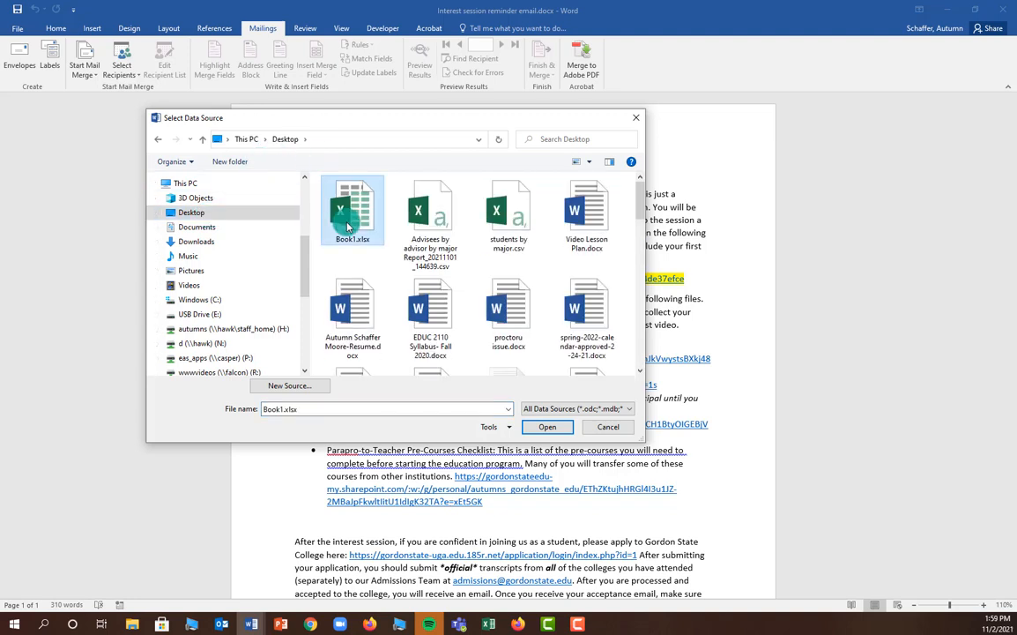
click(547, 427)
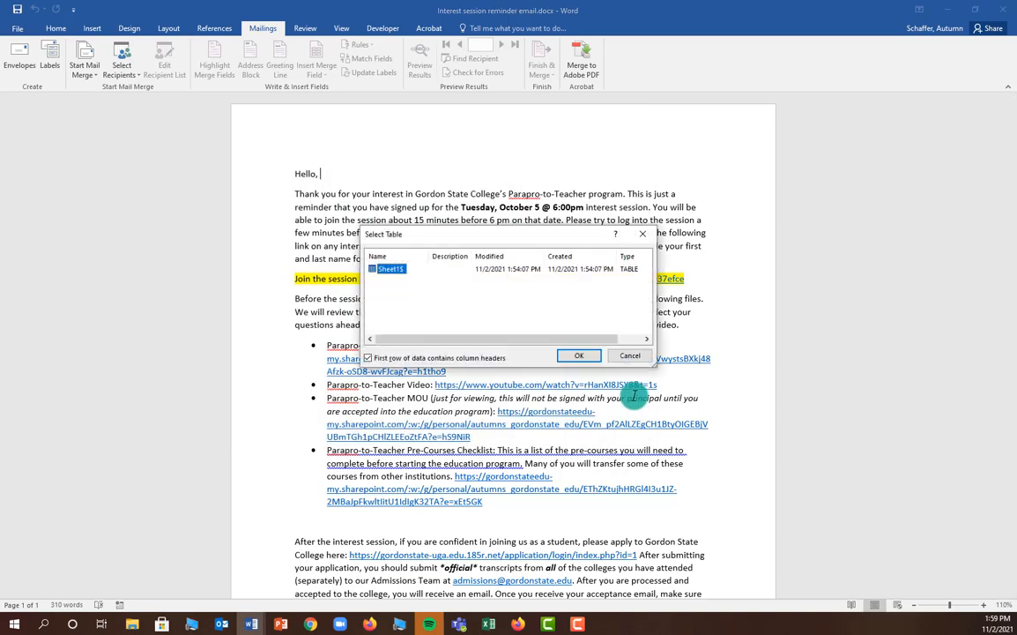
click(575, 358)
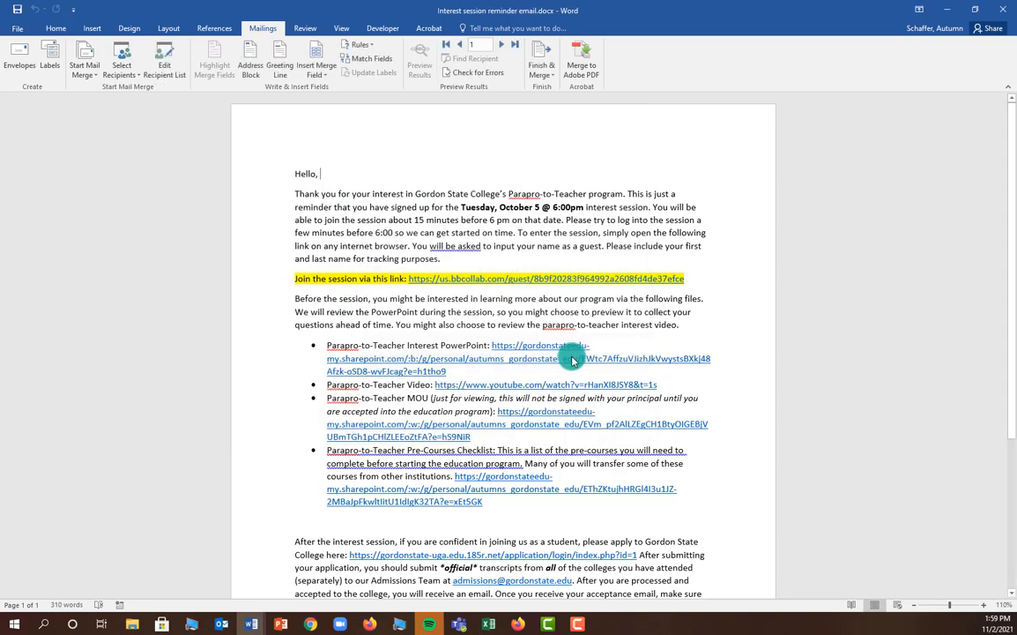
Step: Insert the First merge field between "Hello" and the comma in the greeting, separated from "Hello" by a space
click(316, 174)
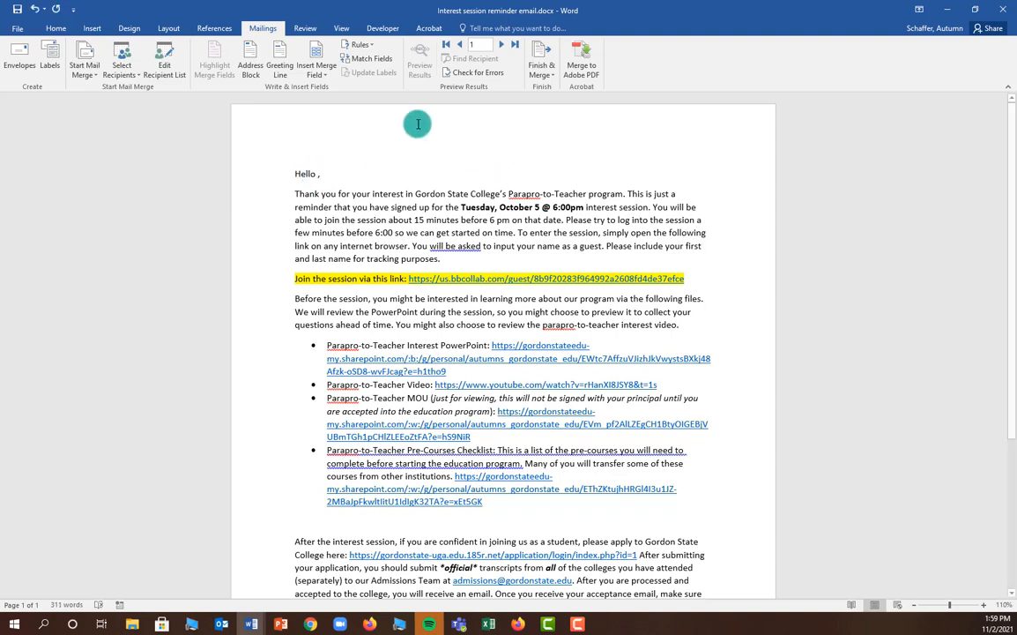
click(317, 78)
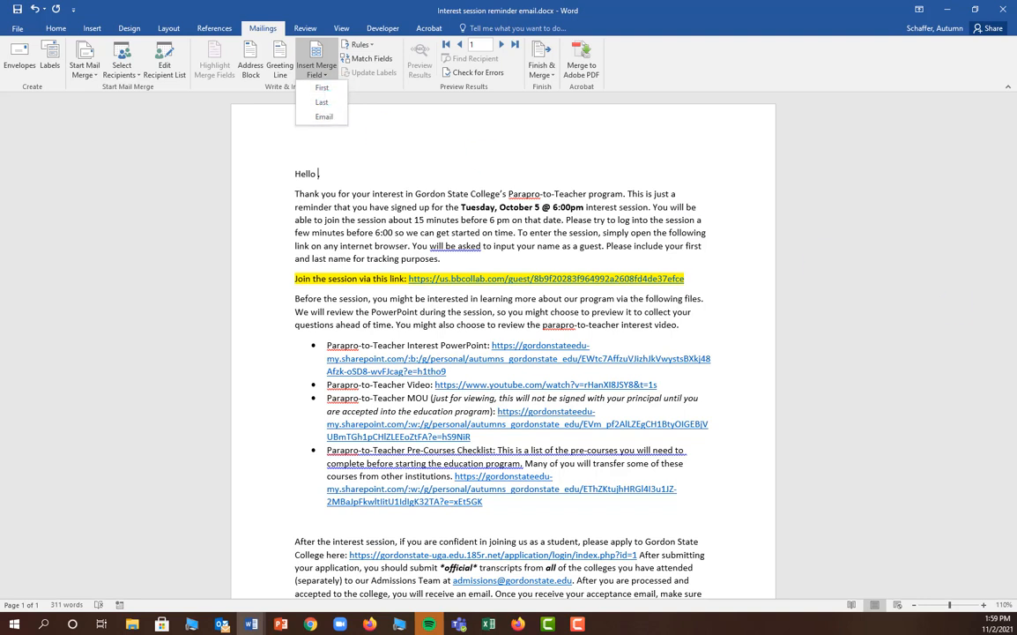
click(489, 624)
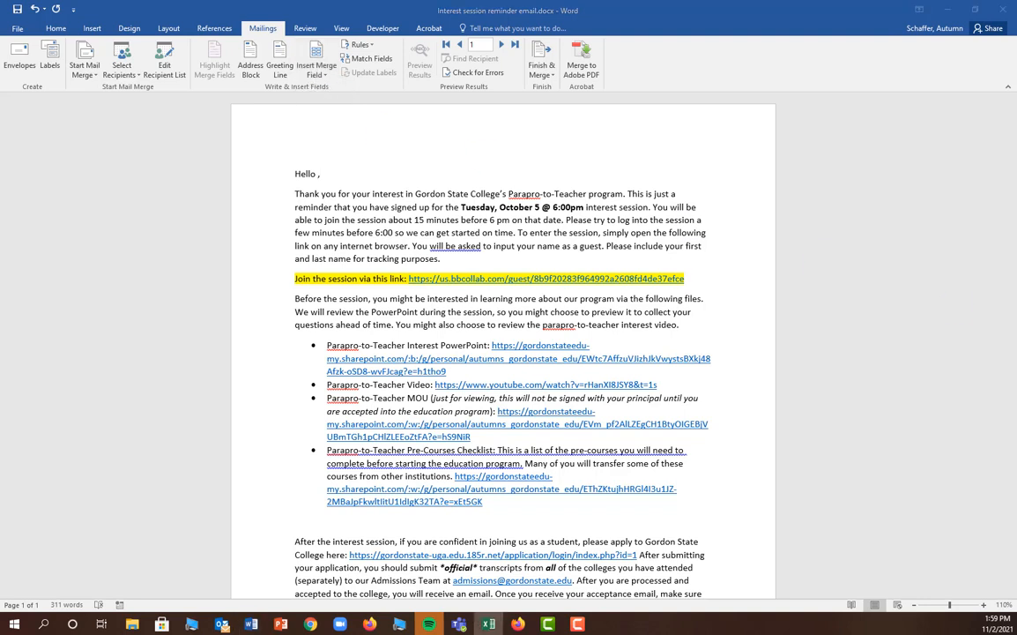
key(alt+Tab)
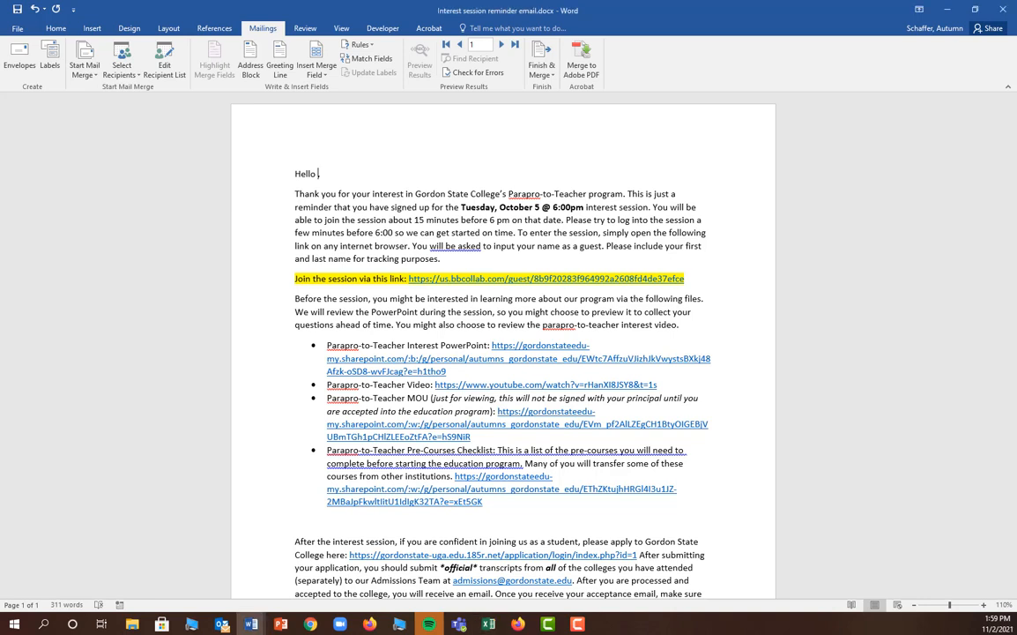
click(315, 77)
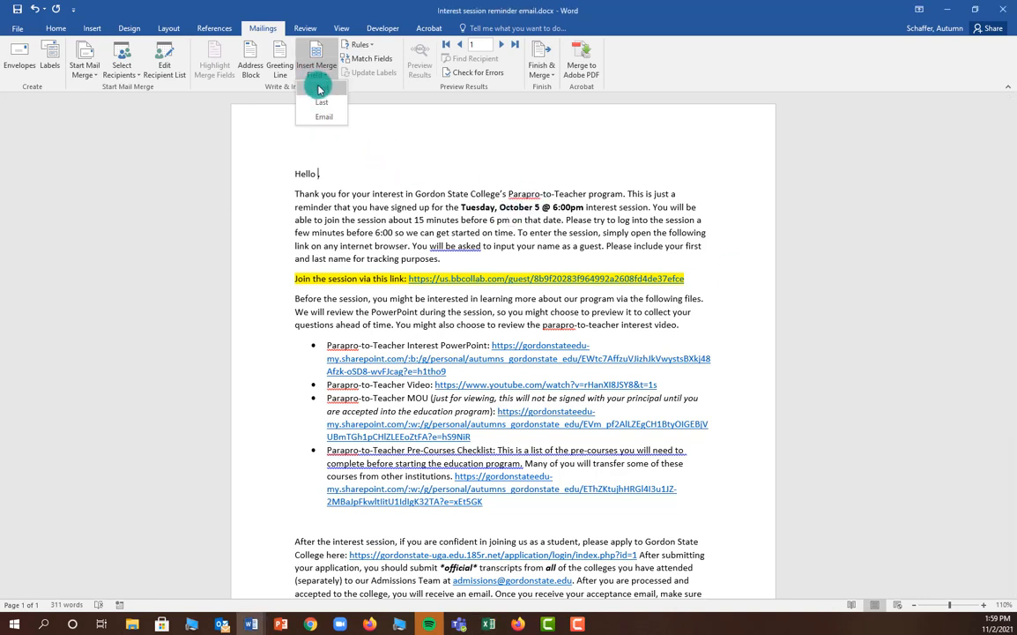
click(319, 88)
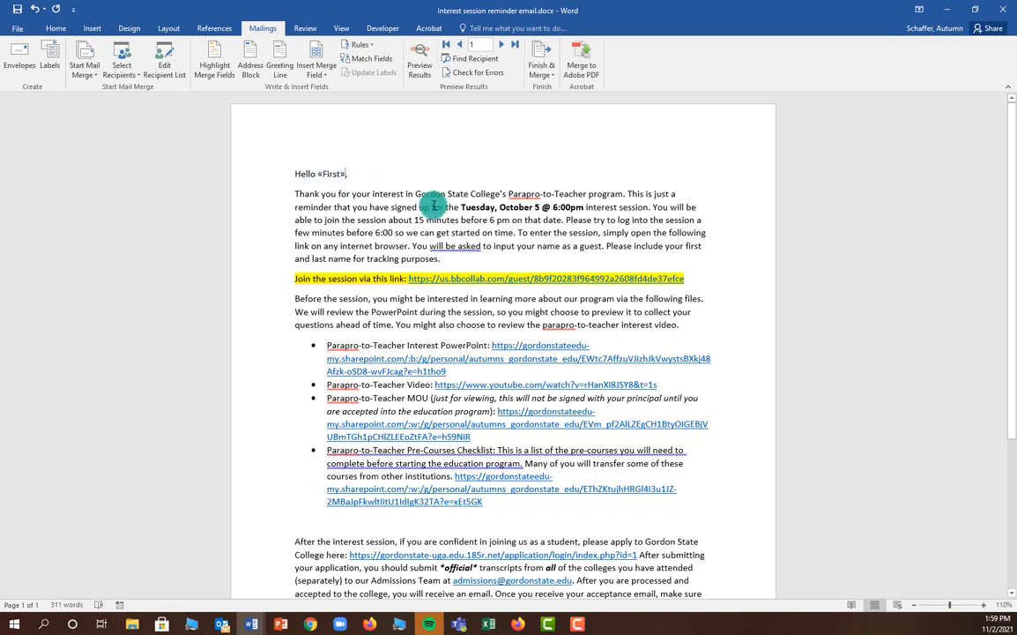
Step: Send the merge as email messages to the Email field for all records, with subject line "Online Course at GSC" in HTML format
click(543, 71)
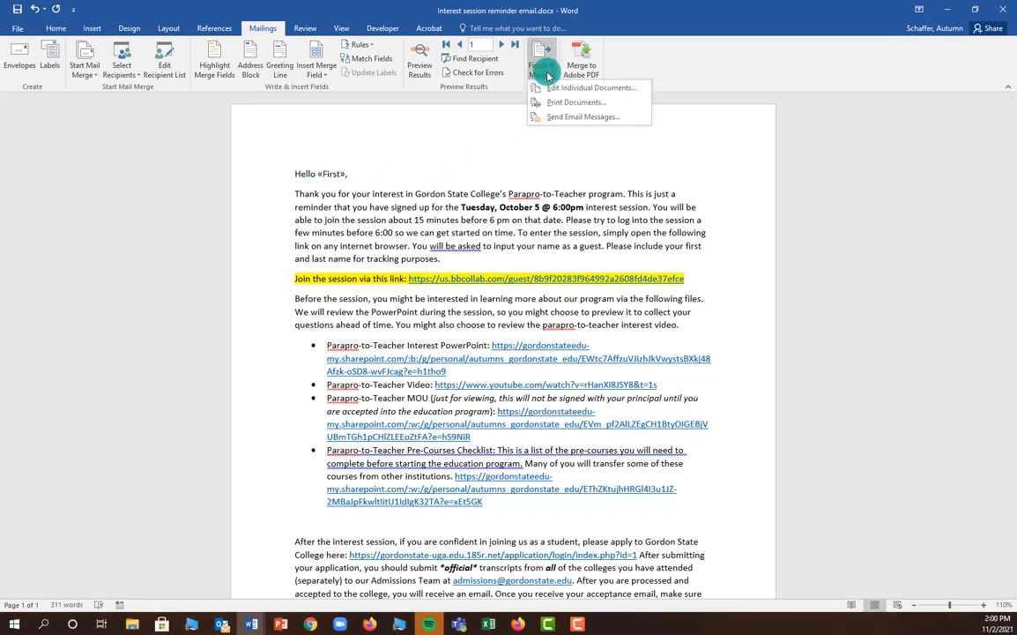
click(559, 117)
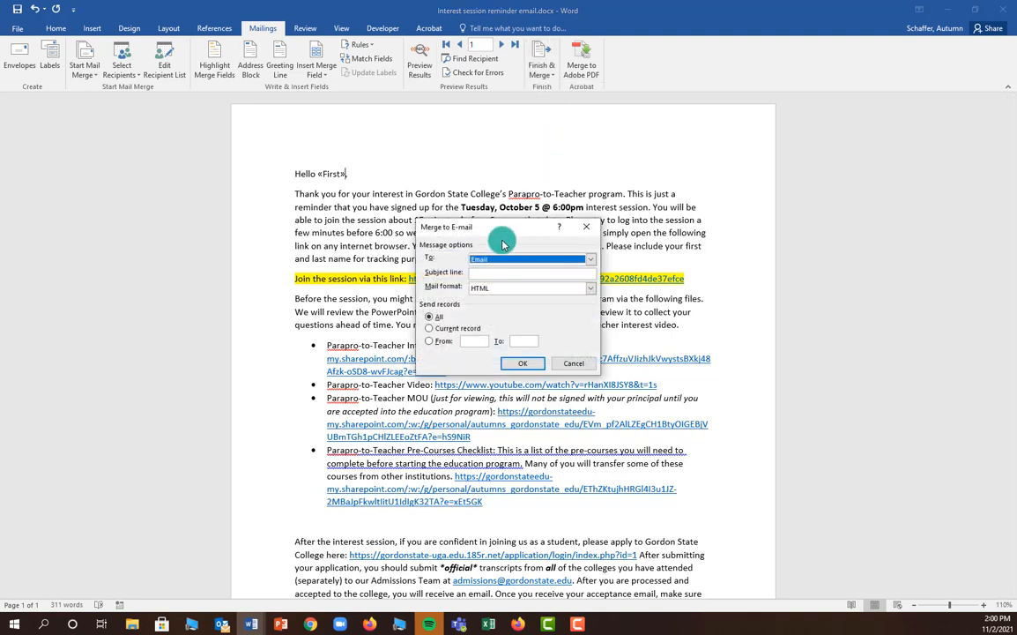
click(479, 260)
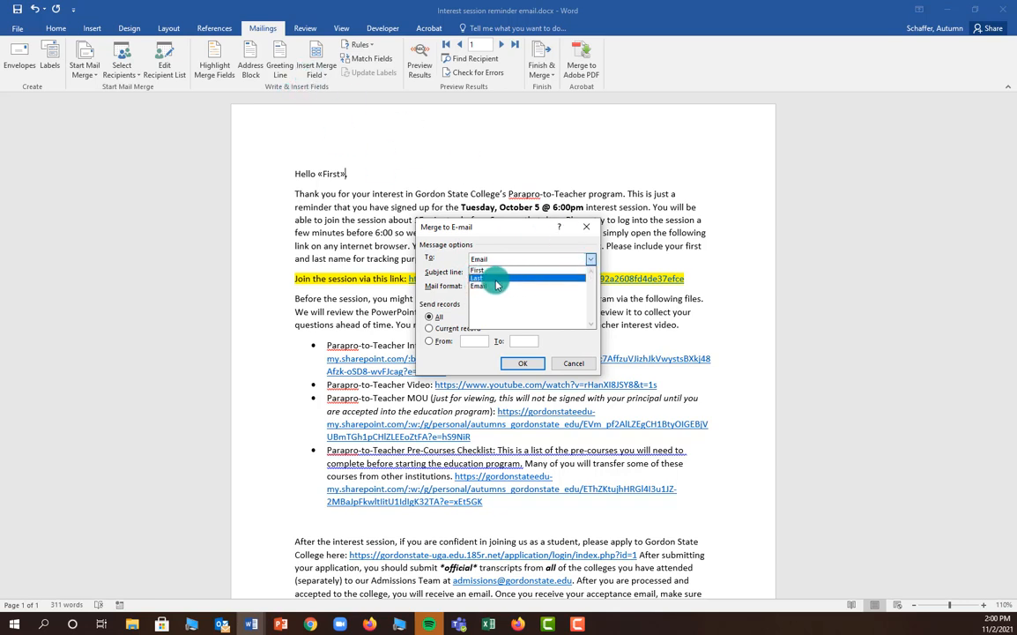
click(482, 287)
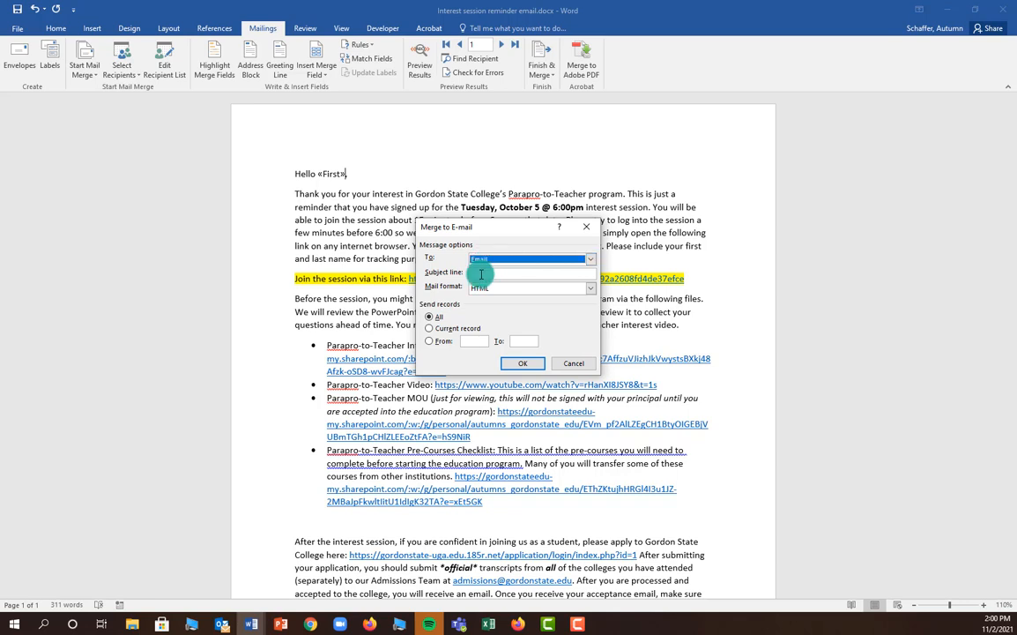
click(481, 274)
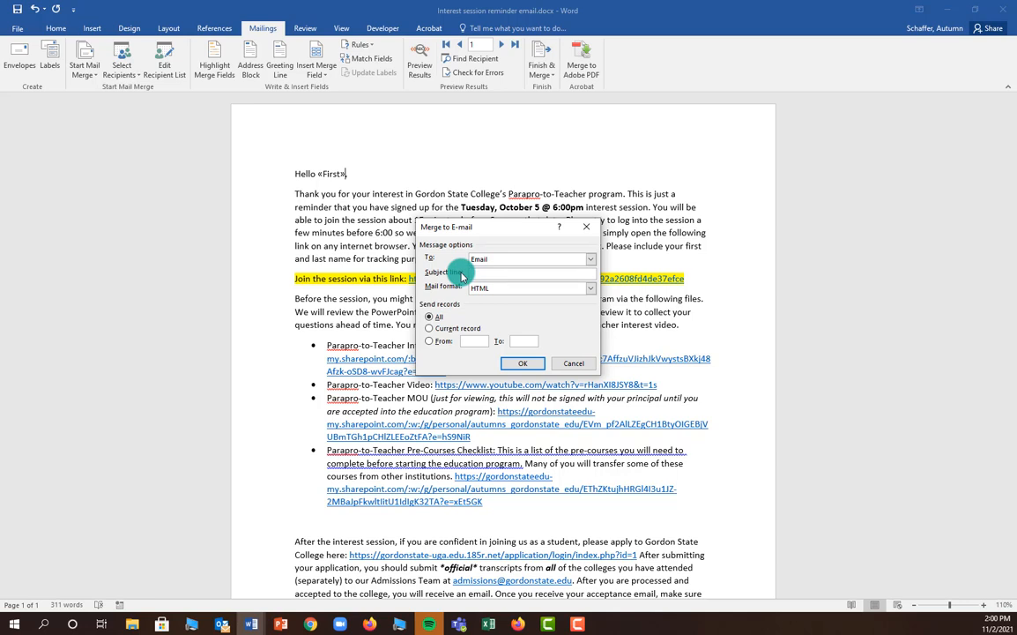
text(Online Course at GSC)
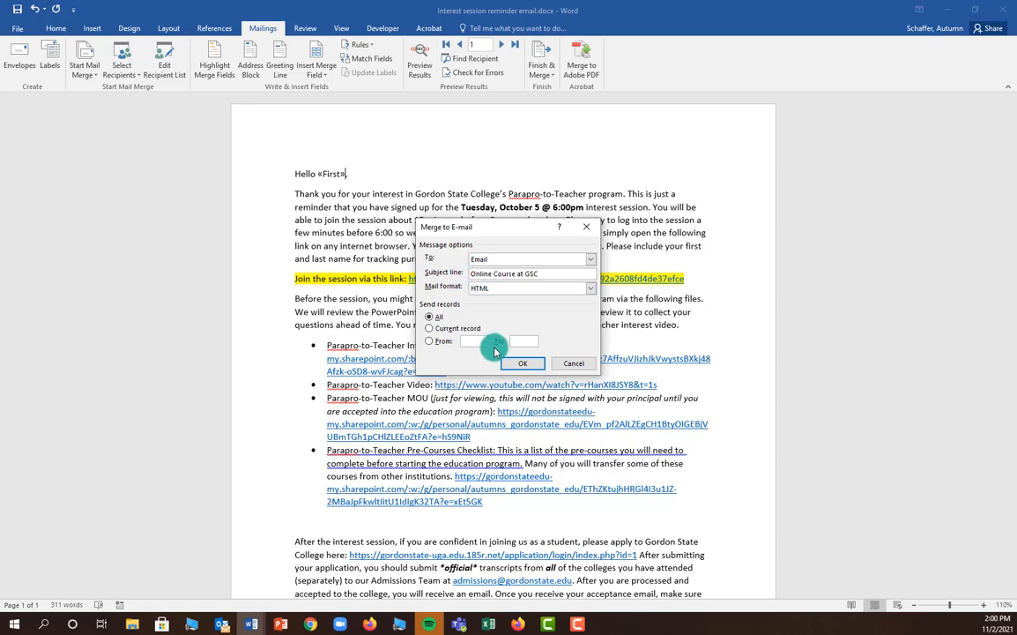
click(514, 364)
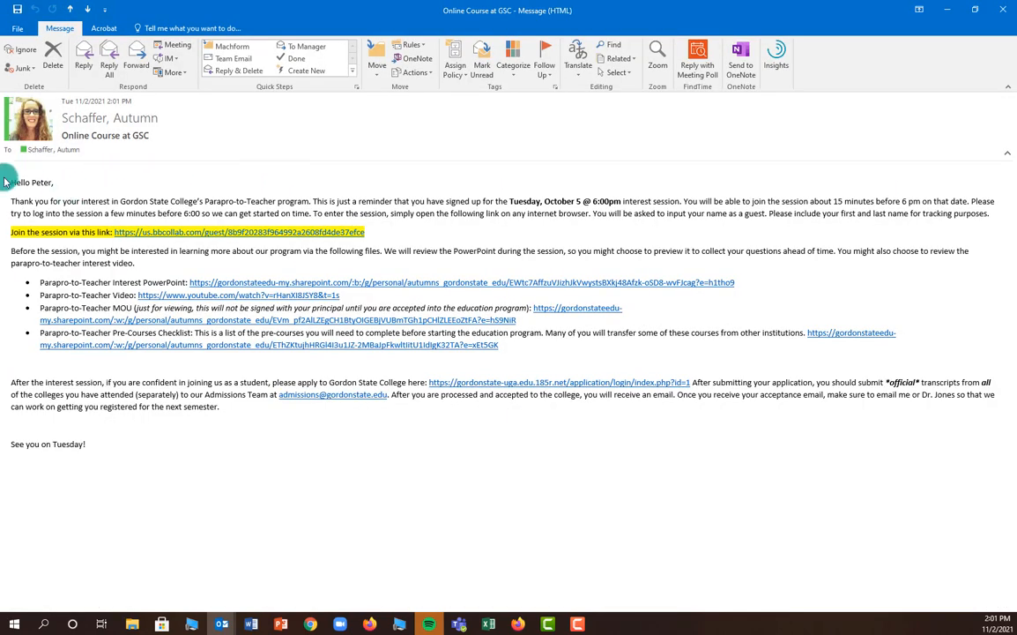
Step: Check the personalised greeting in the received "Online Course at GSC" message in Outlook and return to the reminder letter in Word
drag(11, 180, 52, 180)
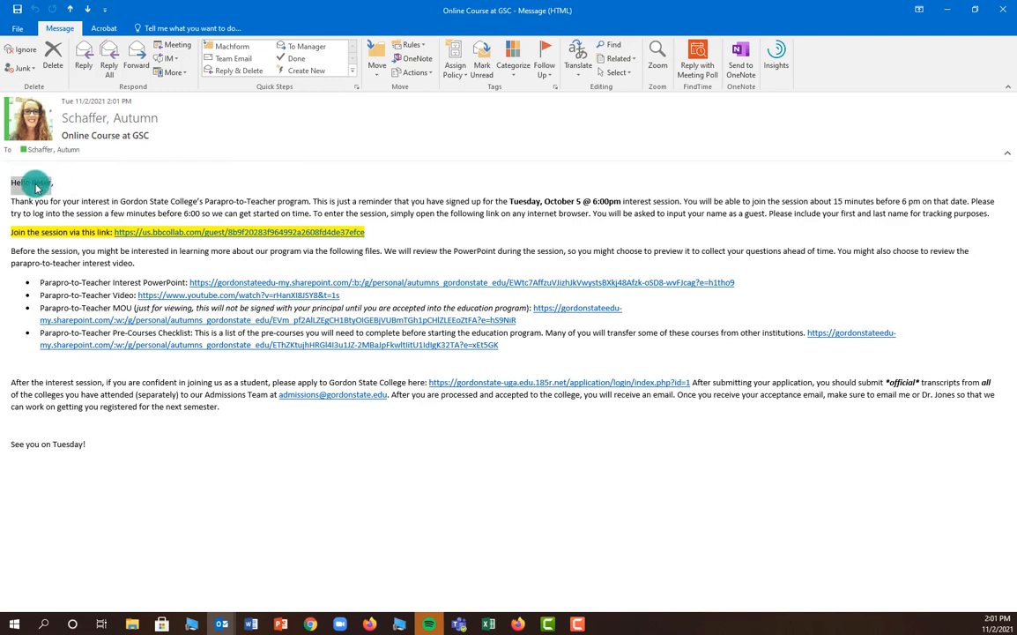
double_click(47, 182)
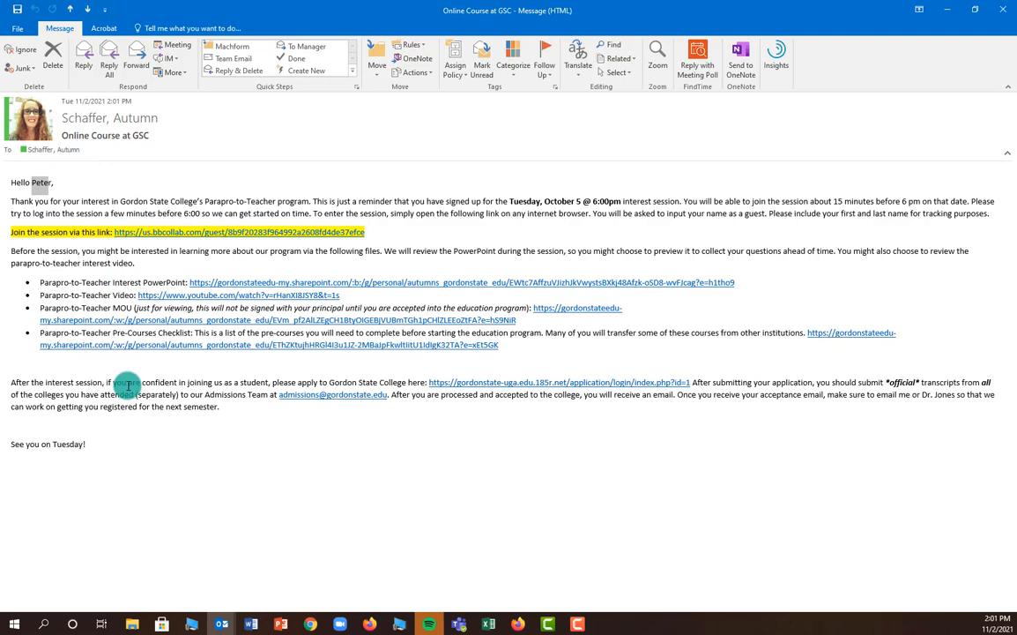
drag(844, 13, 1016, 32)
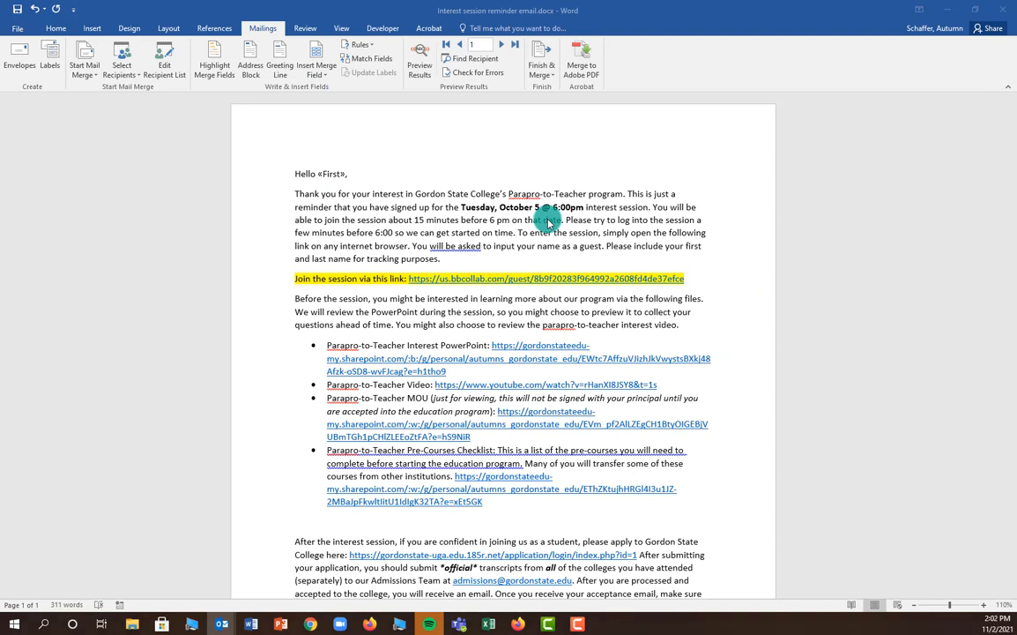
click(347, 174)
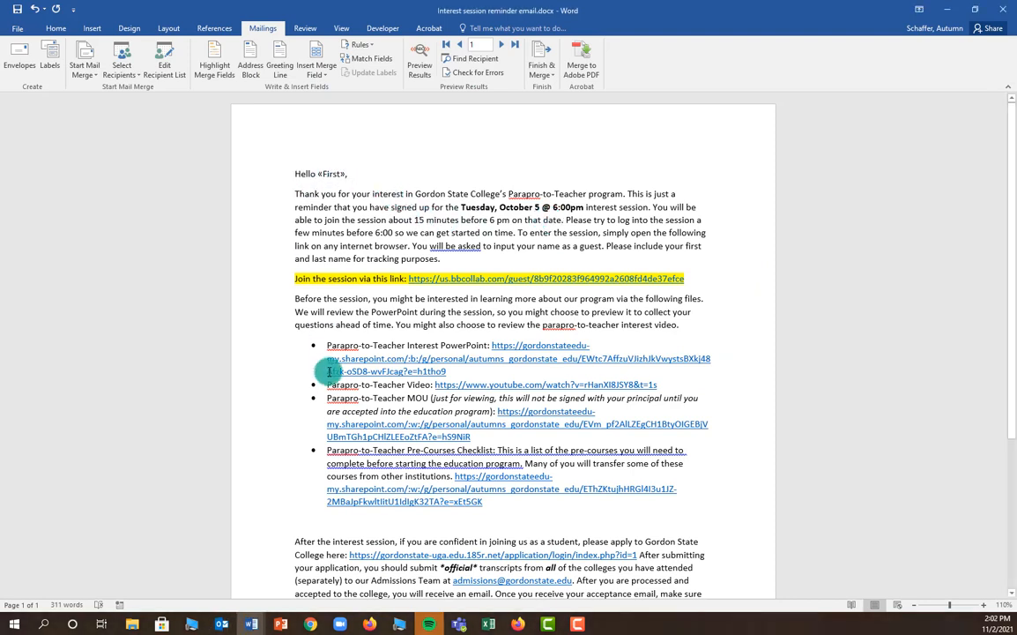